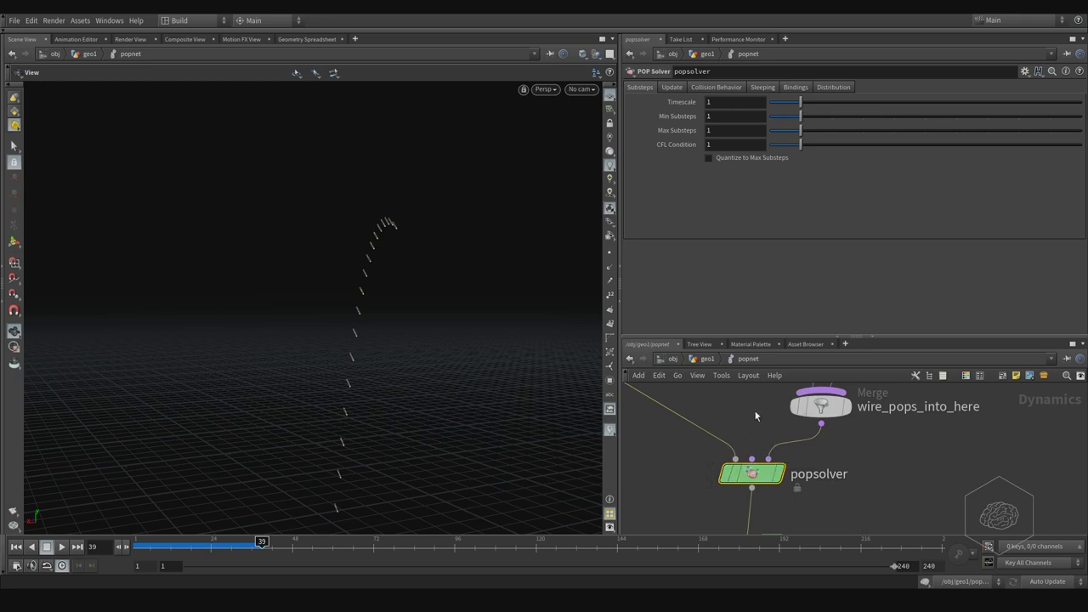
Pan and zoom to frame popobject, popsolver and gravity1, and enlarge the network pane
scroll(753, 397, "down", 3)
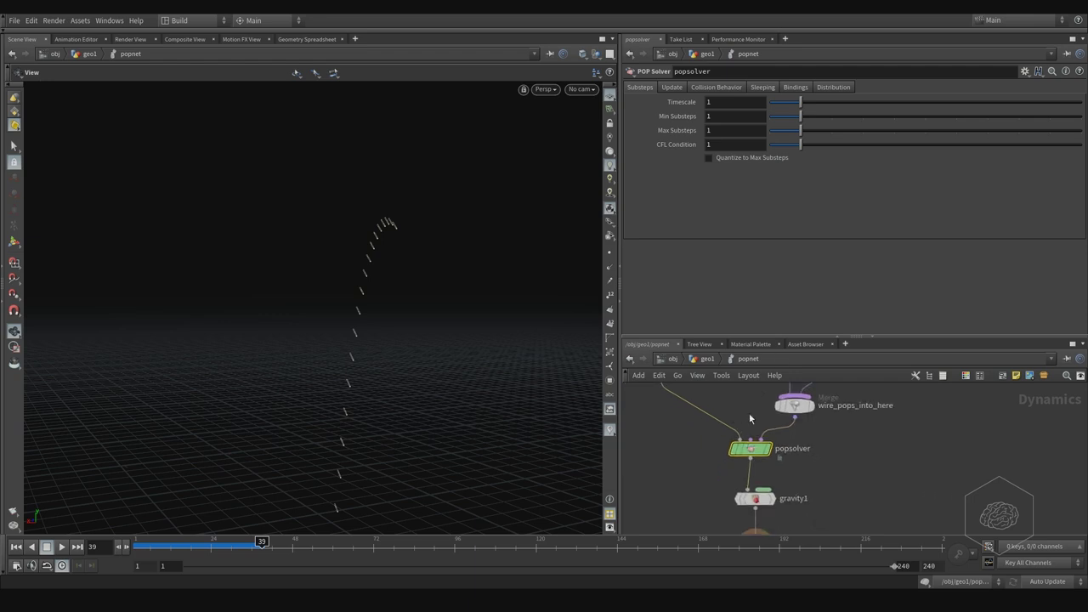
mouse_move(751, 426)
middle_mouse_down()
mouse_move(762, 474)
mouse_move(876, 435)
middle_mouse_up()
mouse_move(756, 449)
middle_mouse_down()
mouse_move(836, 437)
mouse_move(792, 451)
mouse_move(678, 413)
middle_mouse_up()
mouse_move(799, 437)
middle_mouse_down()
mouse_move(680, 403)
mouse_move(704, 416)
middle_mouse_up()
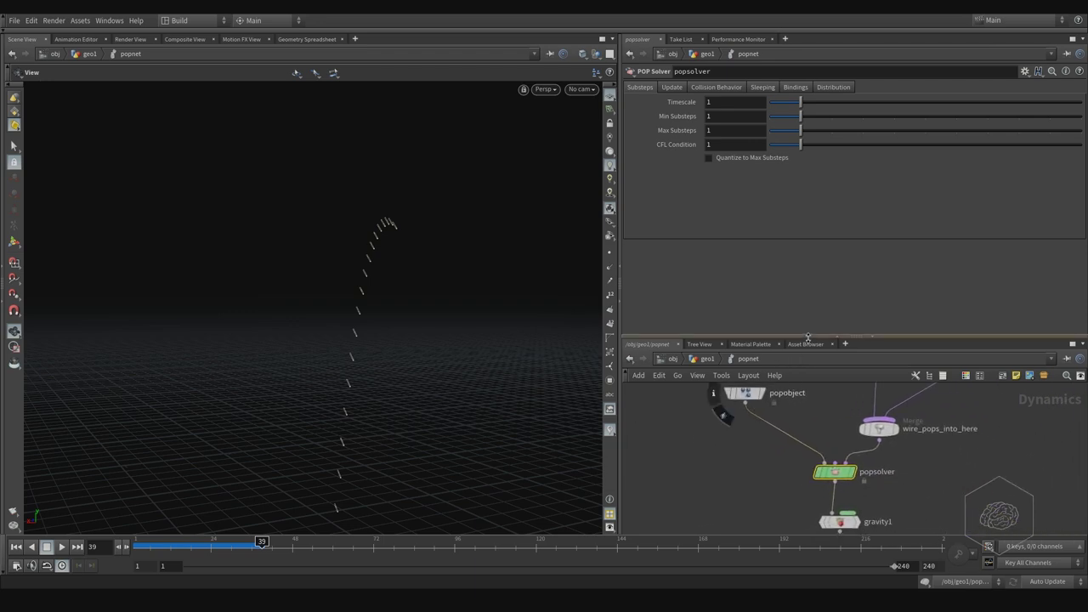
left_click_drag(895, 334, 895, 209)
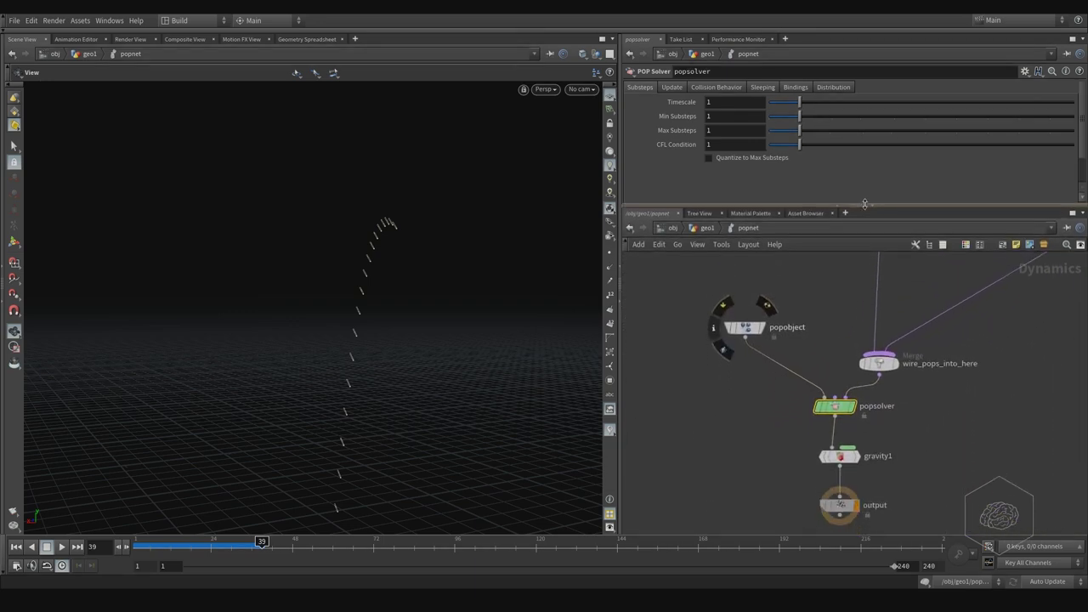
middle_click_drag(862, 289, 783, 329)
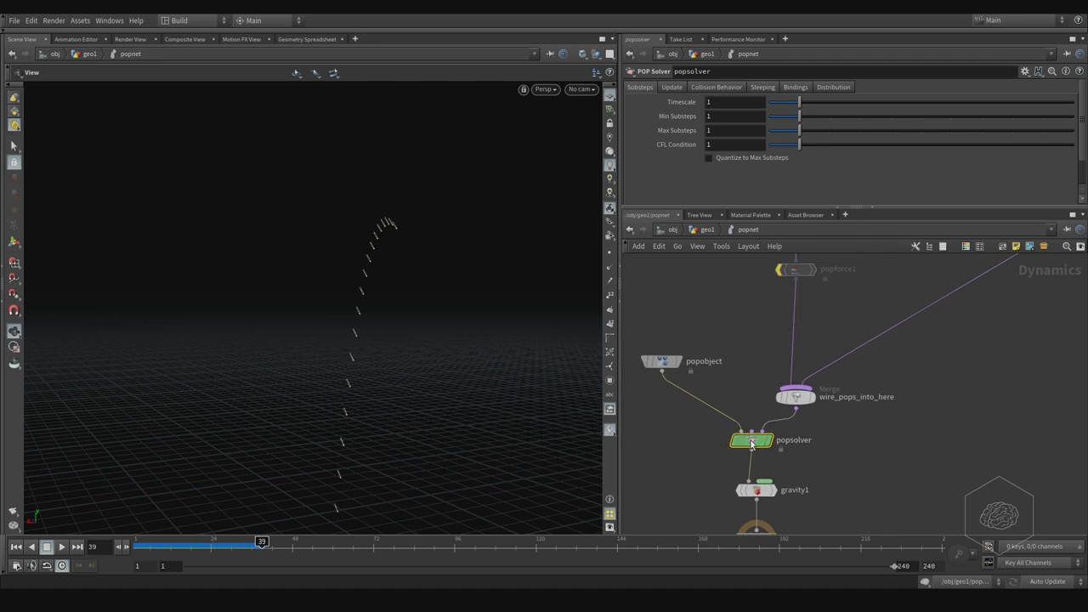
Dive into popsolver, zoom over its solver nodes, then return to the popnet level
double_click(759, 442)
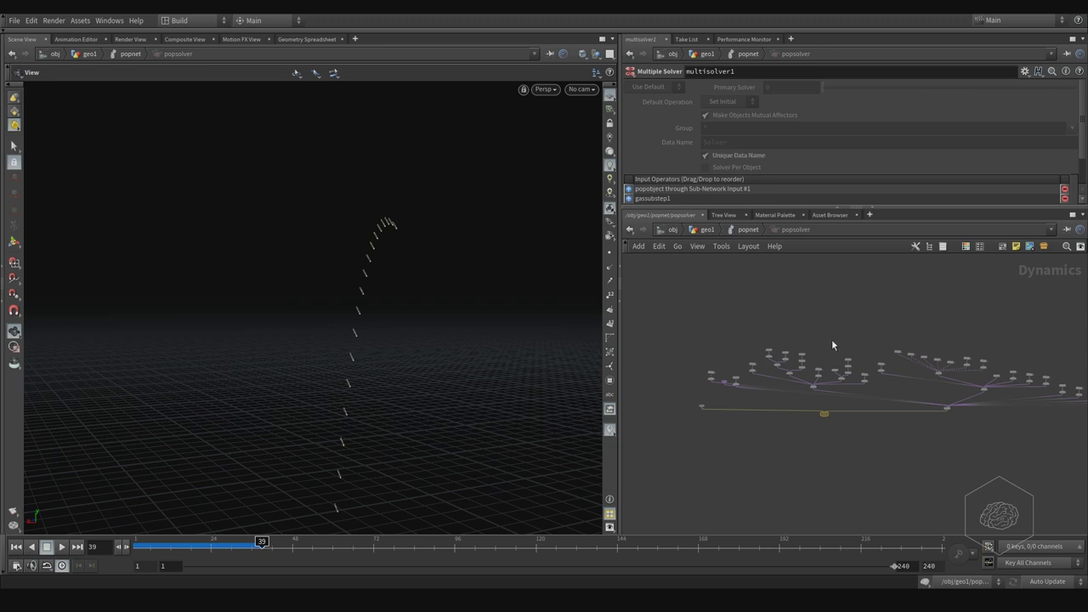
scroll(839, 341, "up", 4)
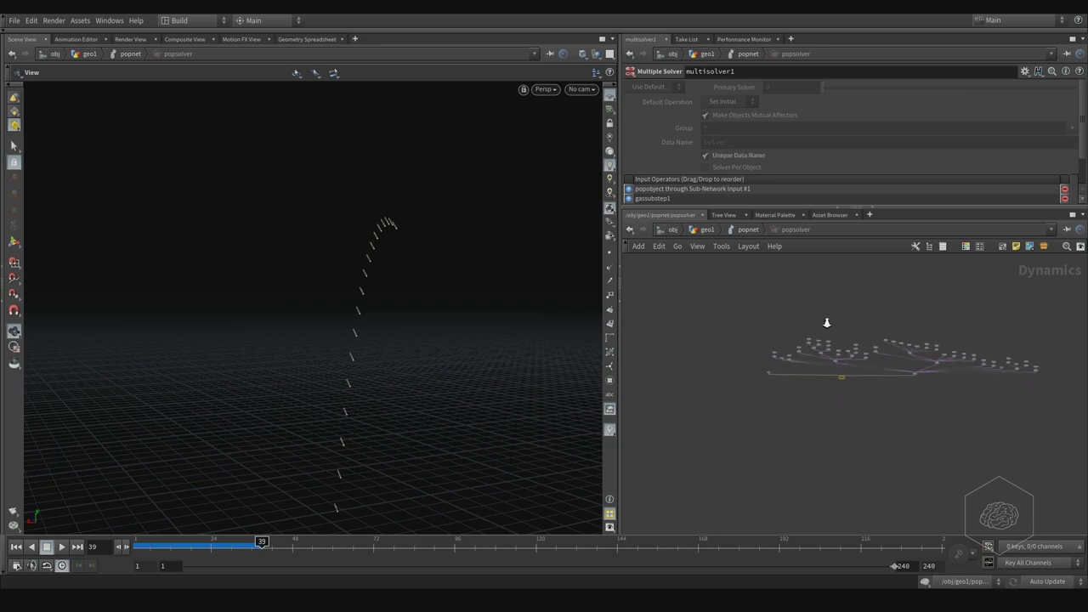
left_click(741, 232)
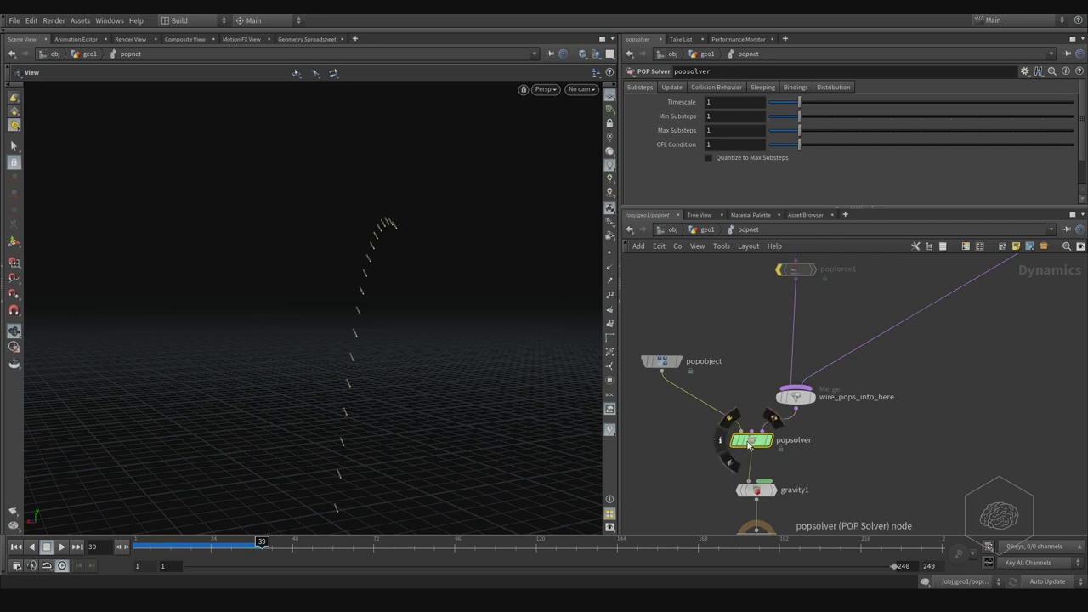
mouse_move(751, 440)
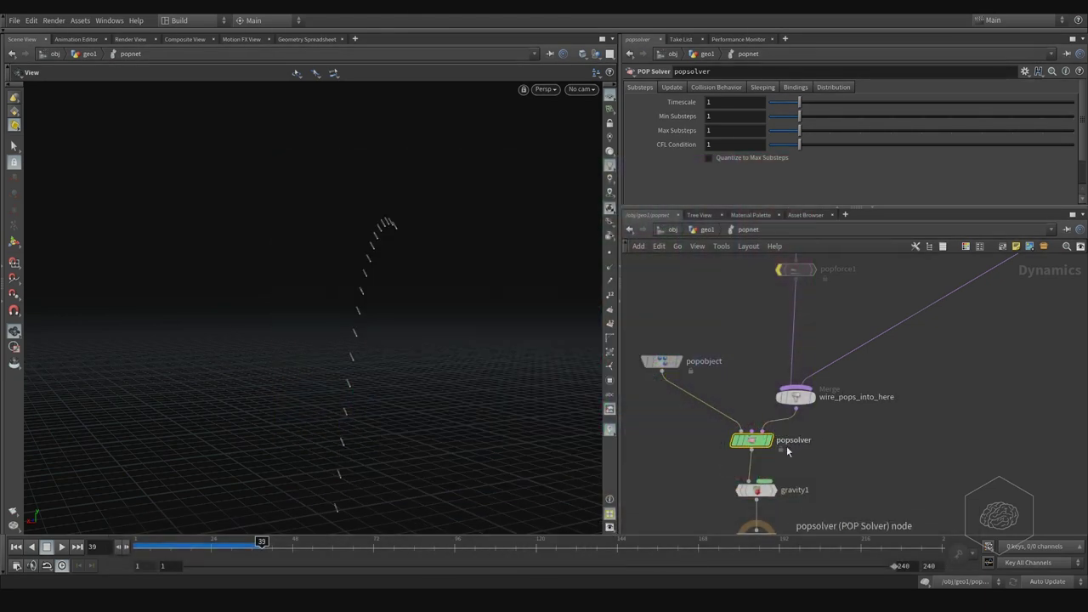
middle_click_drag(744, 329, 746, 347)
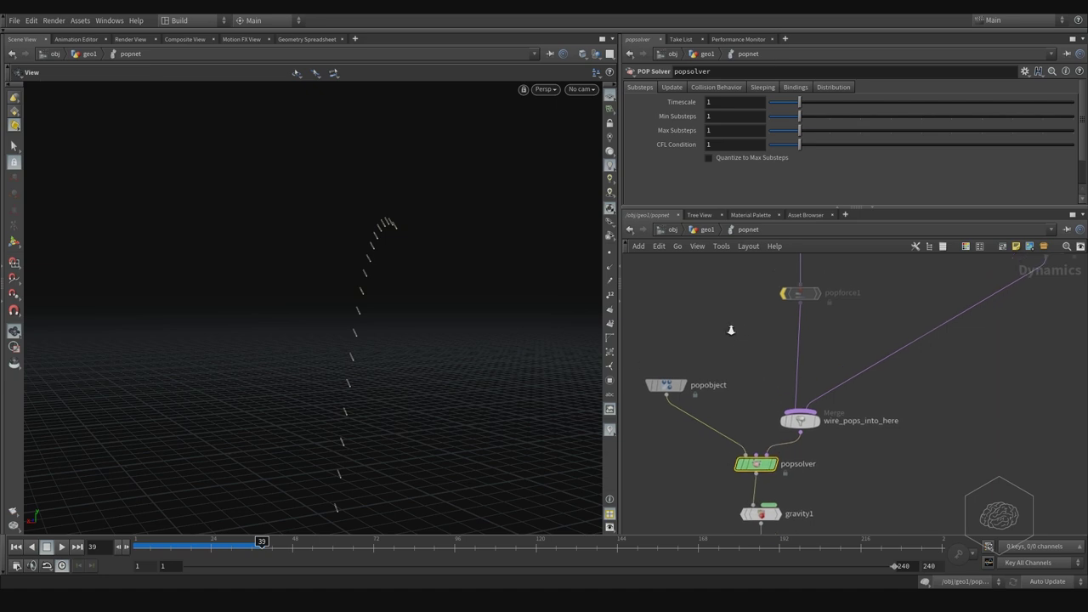
scroll(735, 343, "down", 2)
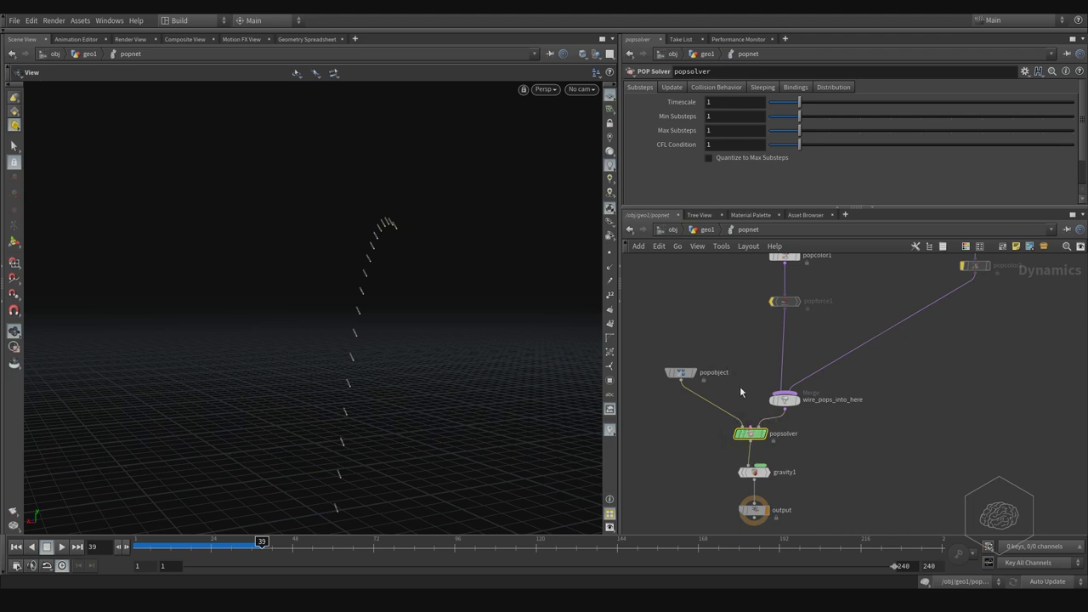
middle_click_drag(743, 384, 790, 443)
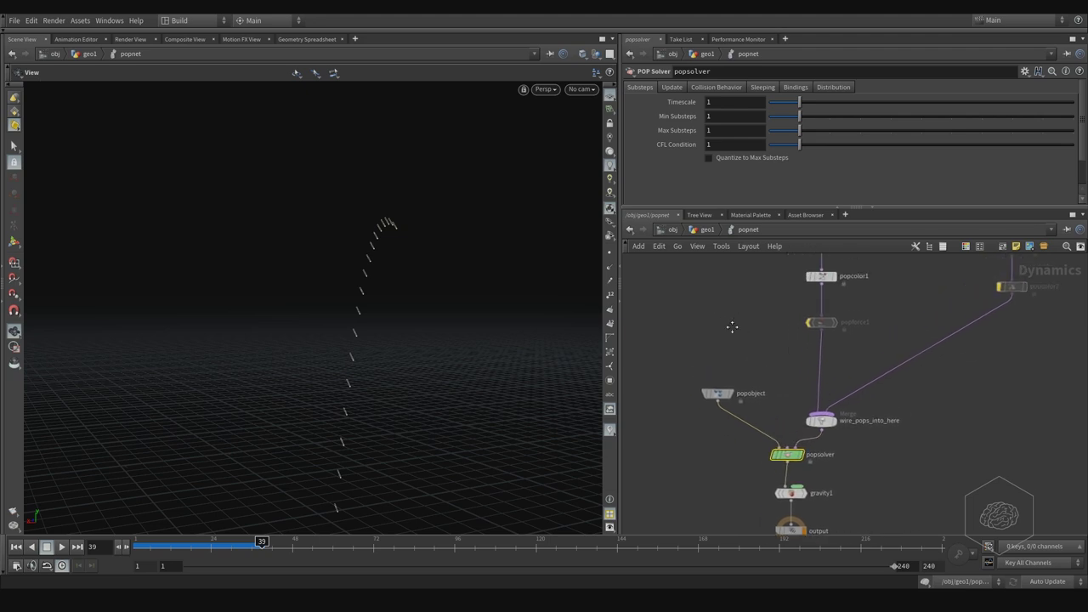
Search the Tab menu for gas operators, trying 'mi' before settling on 'gas'
key("Tab")
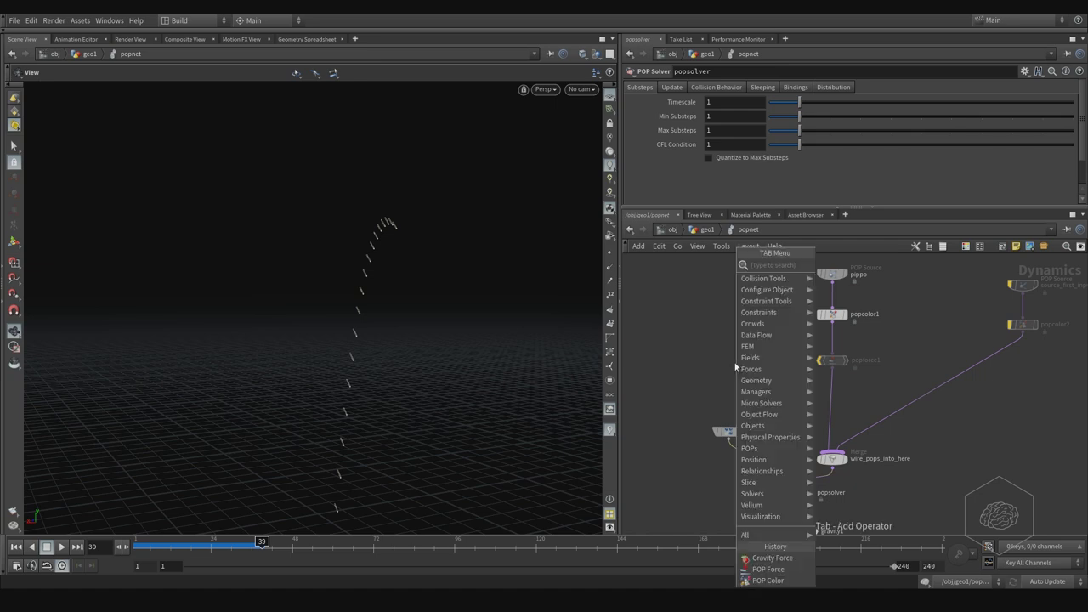
type("gas")
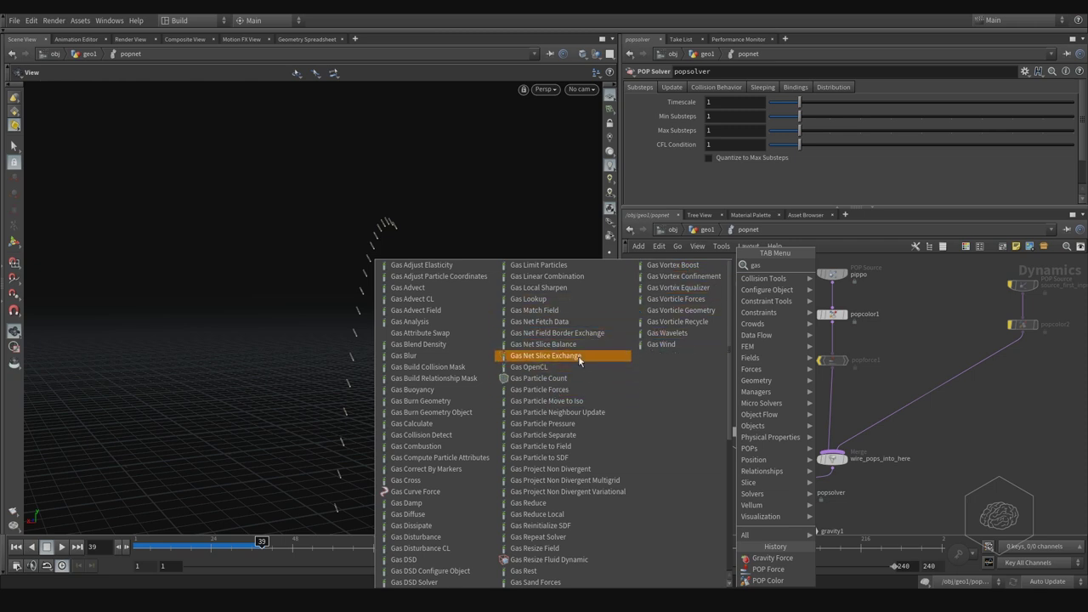
key("BackSpace")
key("BackSpace")
key("BackSpace")
type("mi")
key("BackSpace")
key("BackSpace")
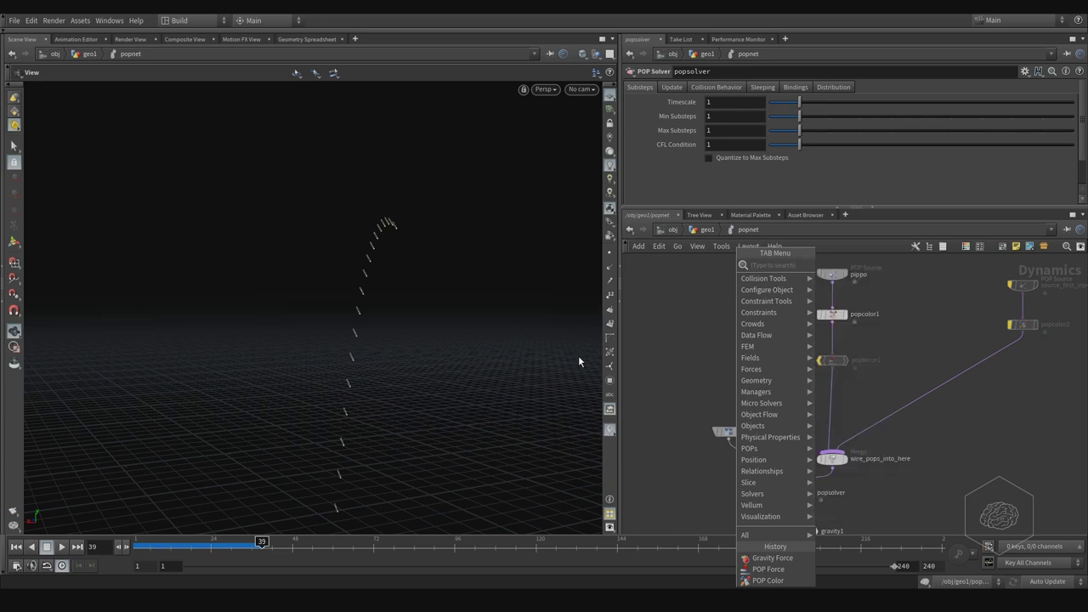
type("gas")
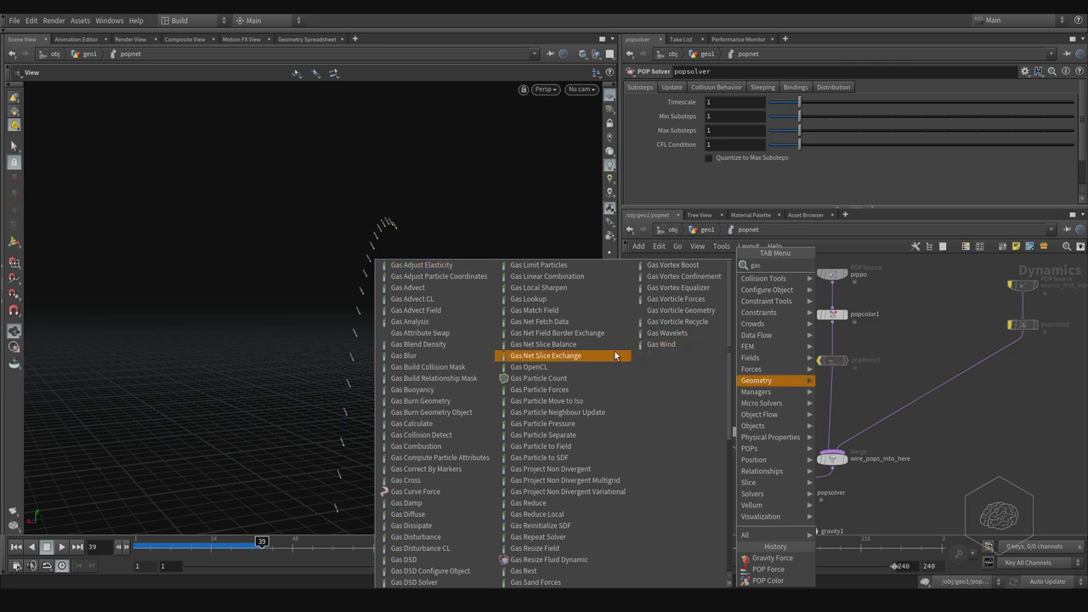
Place a gaswind1 node and wire it into popsolver's Pre-Solve input
left_click(662, 344)
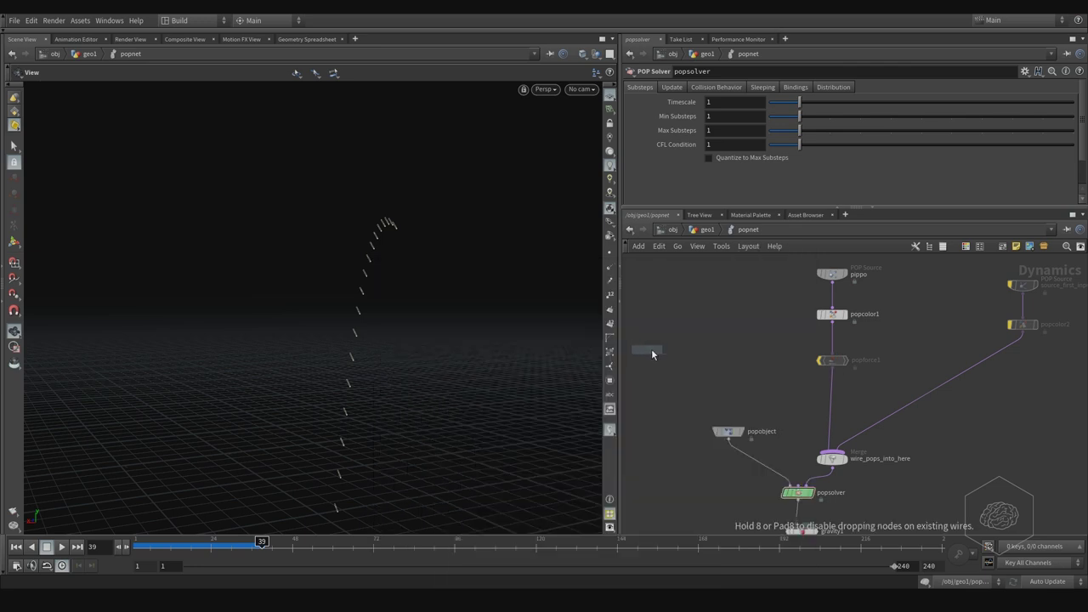
left_click(694, 318)
left_click(693, 324)
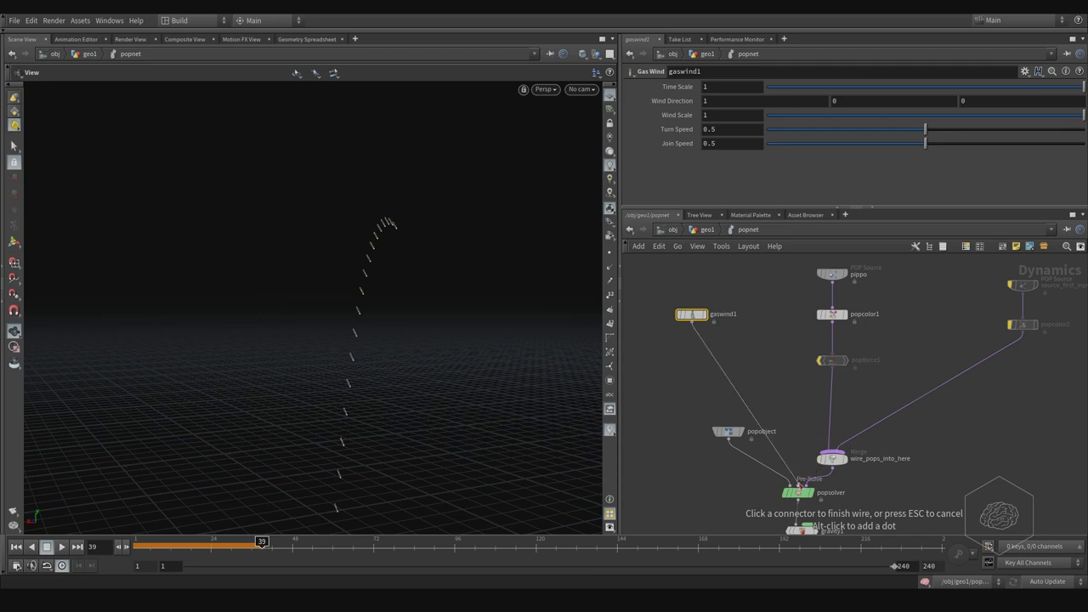
left_click(798, 491)
Set gaswind1's Wind Direction X to 4 and rewind the timeline
left_click_drag(757, 358, 628, 292)
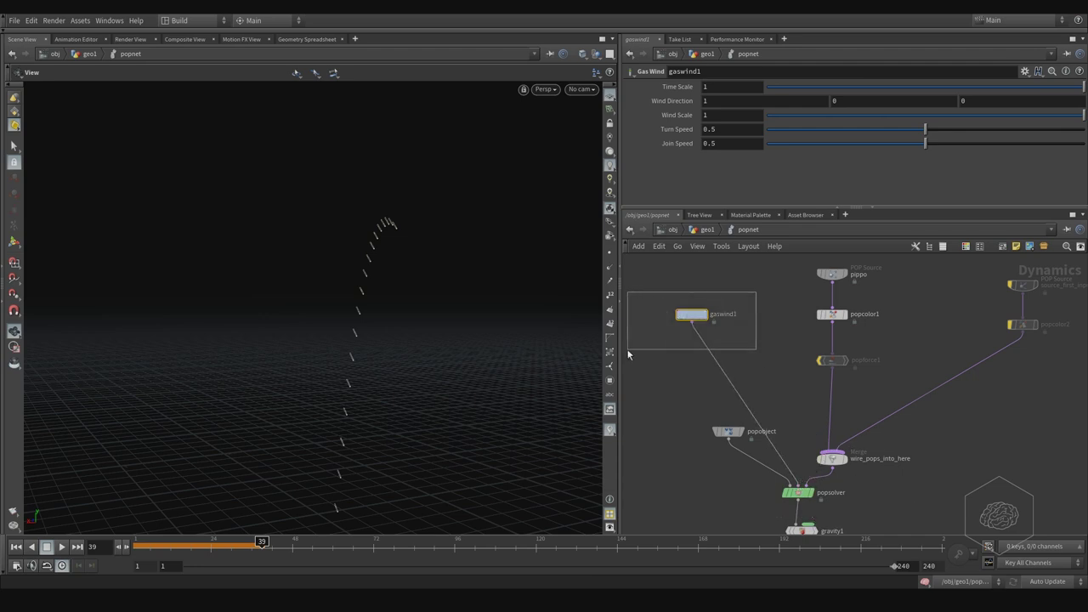
left_click(715, 102)
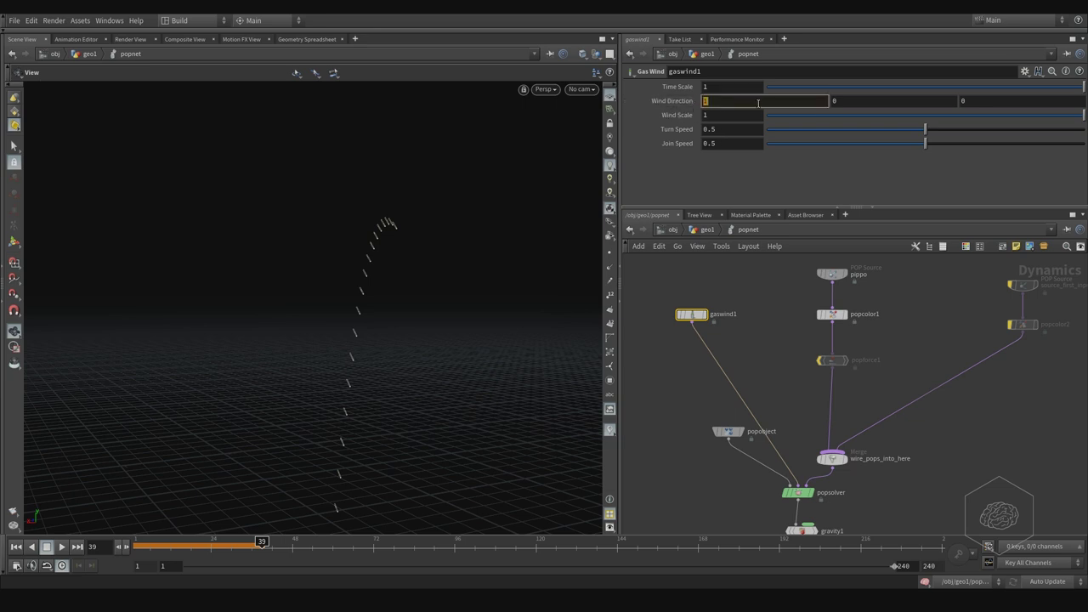
type("4")
key("Return")
left_click_drag(262, 542, 136, 542)
Play the simulation to frame 34 to watch the wind push the particles
left_click(59, 547)
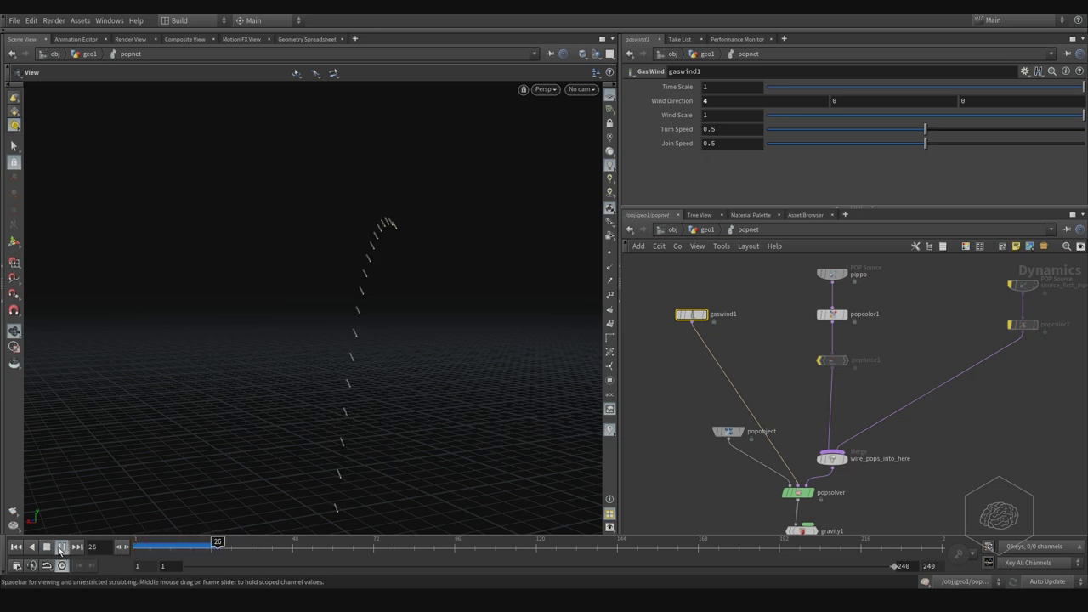
left_click(46, 546)
middle_click_drag(814, 333, 788, 279)
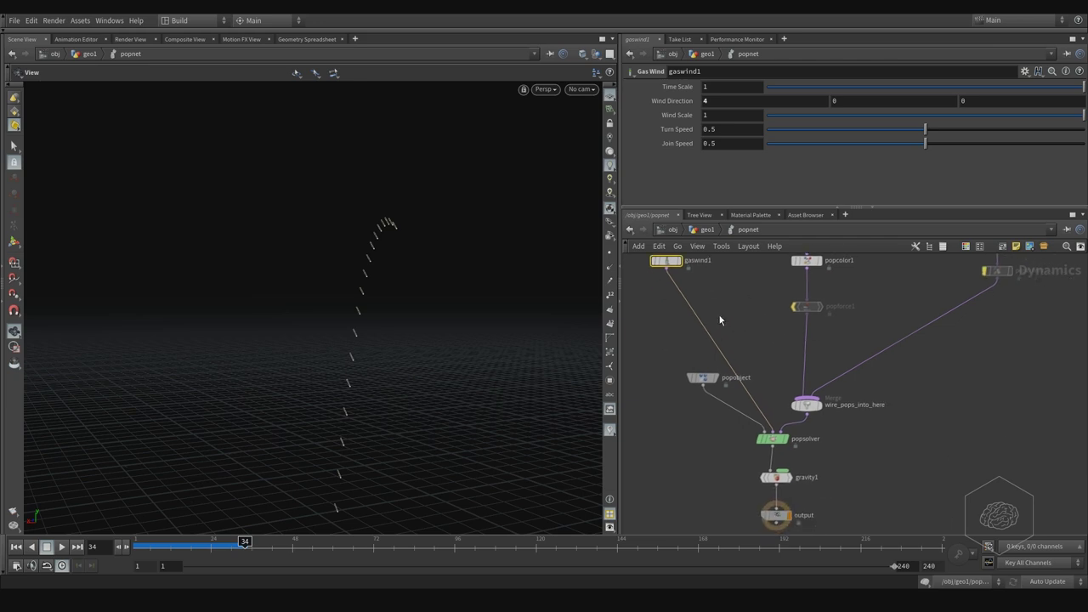
scroll(777, 311, "up", 2)
scroll(765, 343, "up", 2)
scroll(773, 360, "up", 2)
scroll(844, 286, "up", 2)
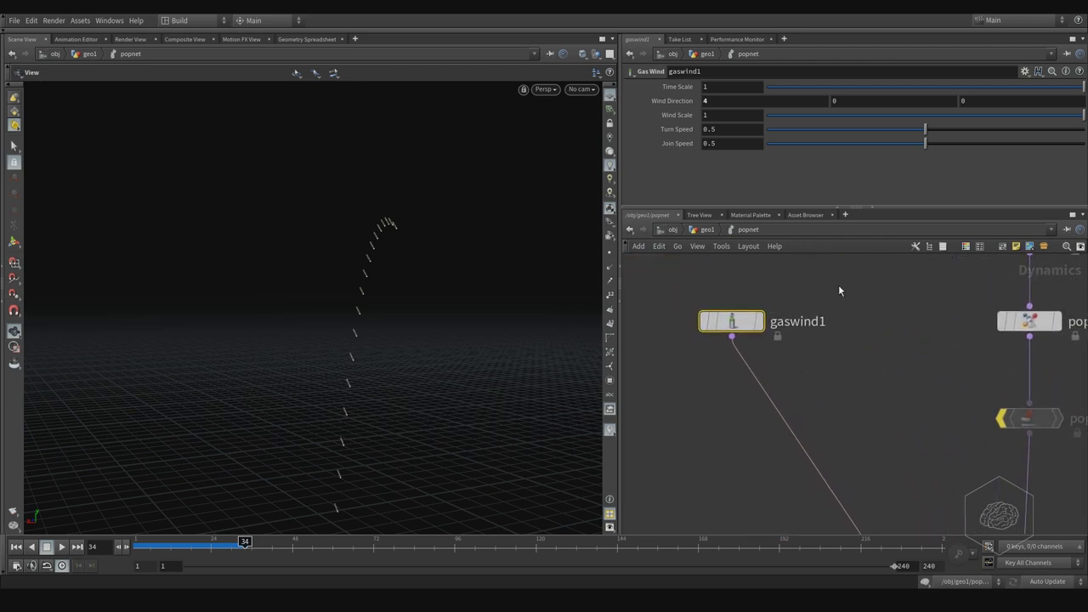
Move gaswind1 right and down in the network
key("1")
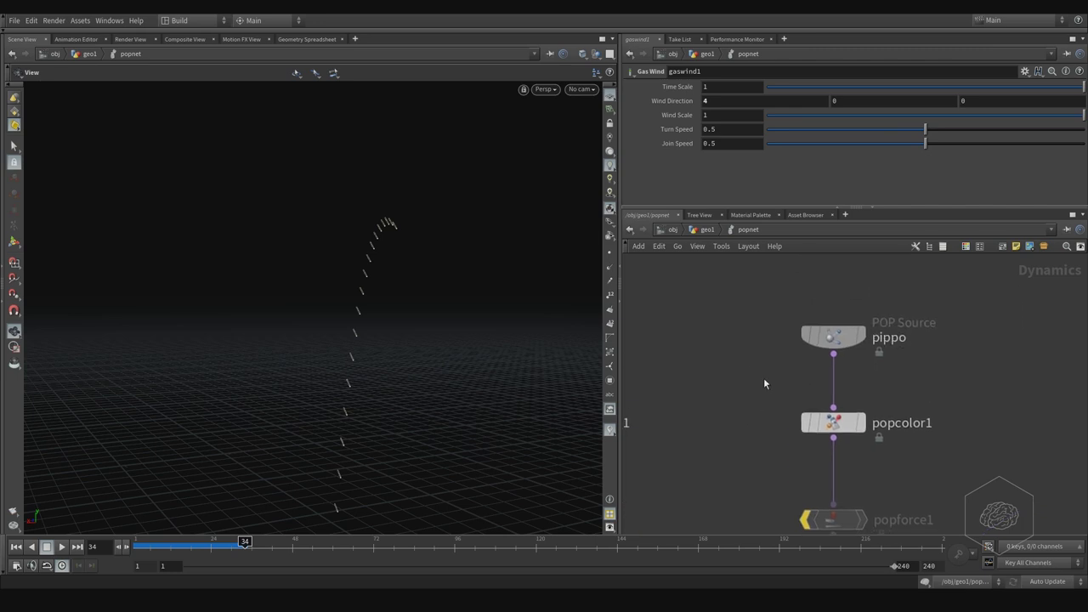
key("2")
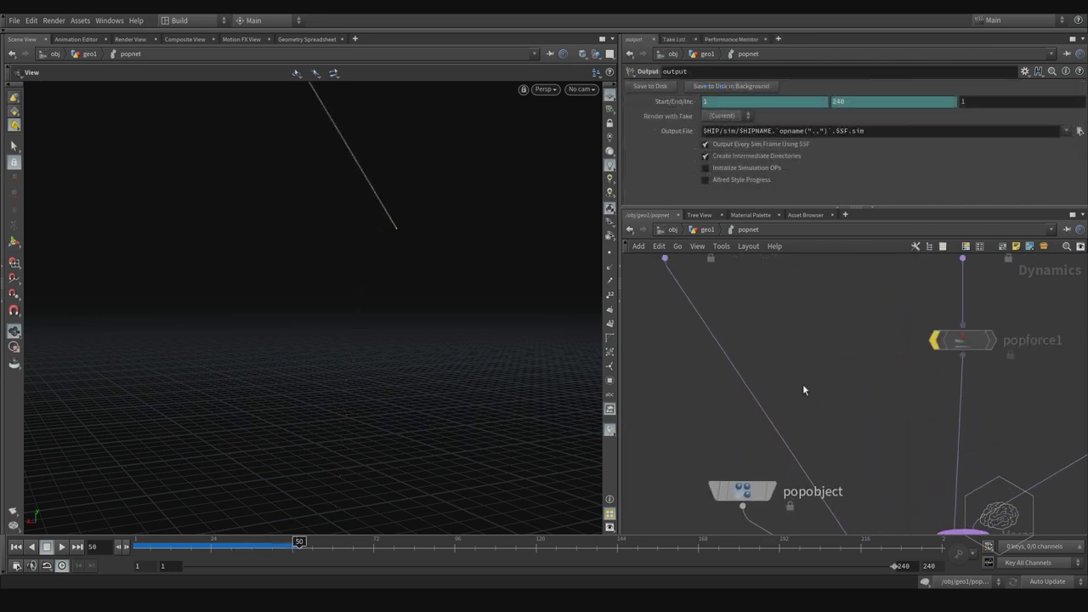
key("1")
left_click_drag(819, 279, 627, 358)
left_click_drag(638, 315, 756, 341)
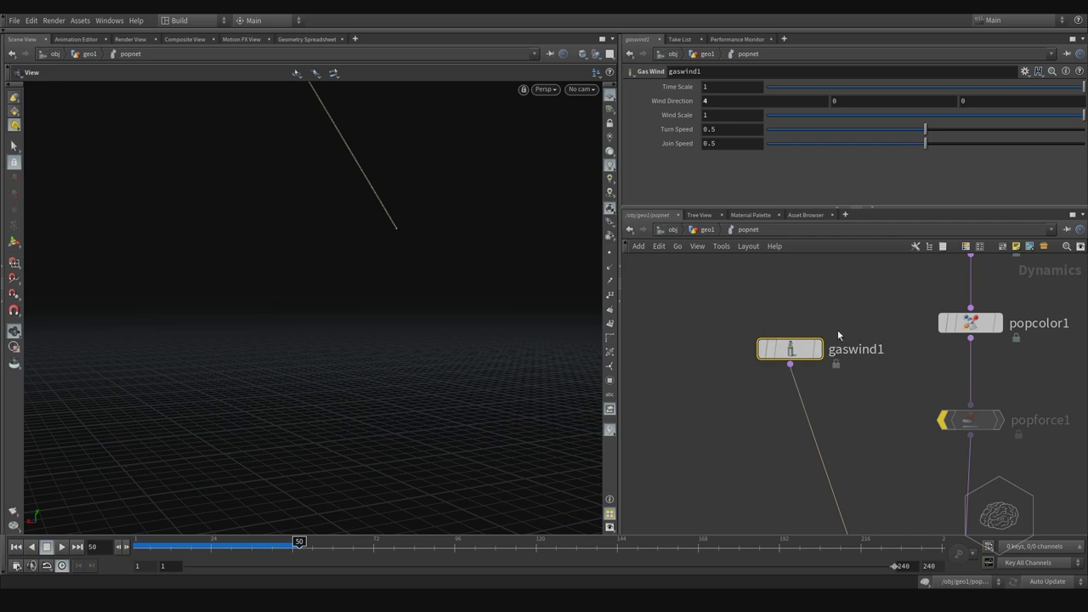
Inspect gaswind1's wind VOP in the VEX Builder, then return to popnet
middle_click_drag(839, 338, 734, 280)
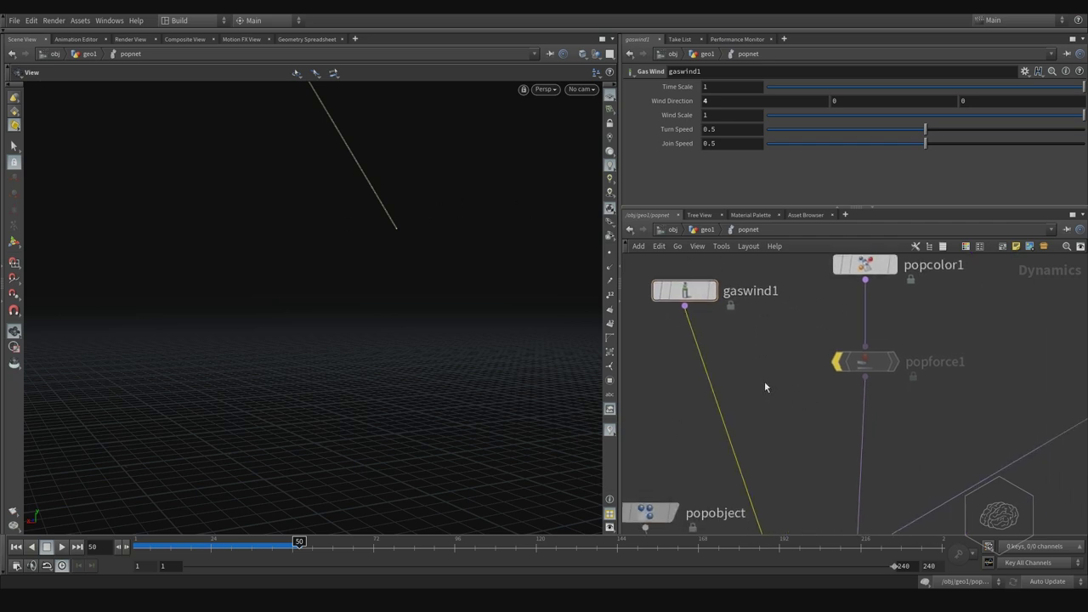
double_click(684, 291)
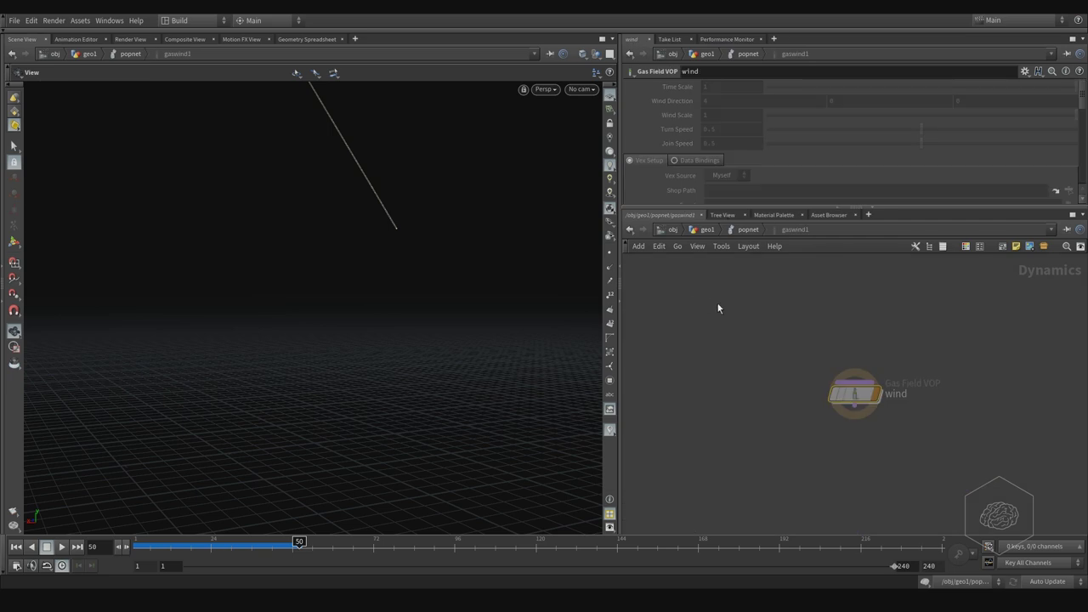
double_click(814, 393)
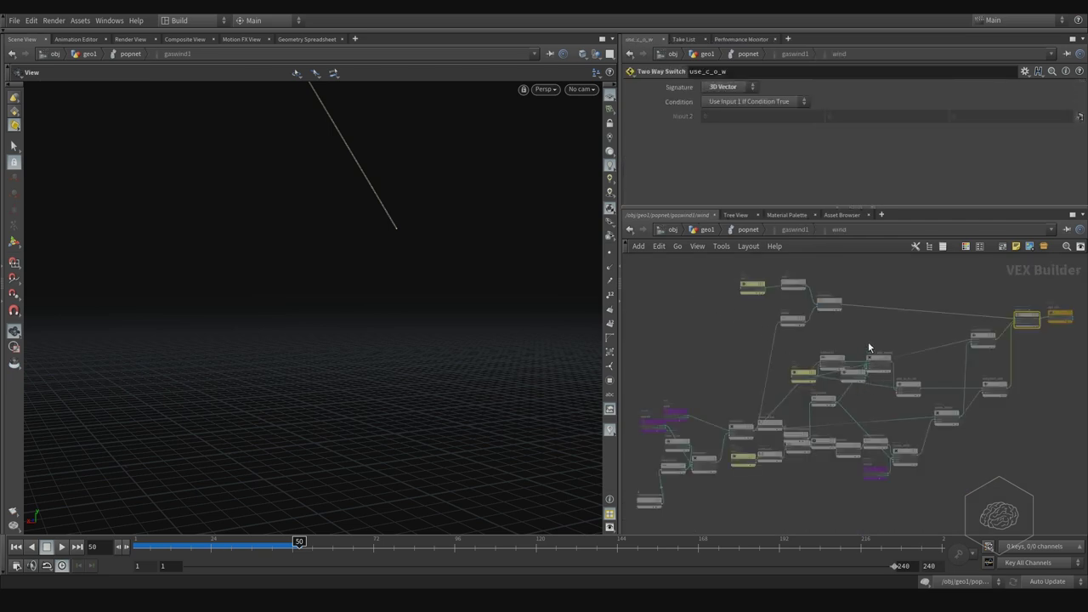
middle_click(811, 450)
scroll(938, 425, "up", 2)
scroll(1003, 442, "up", 2)
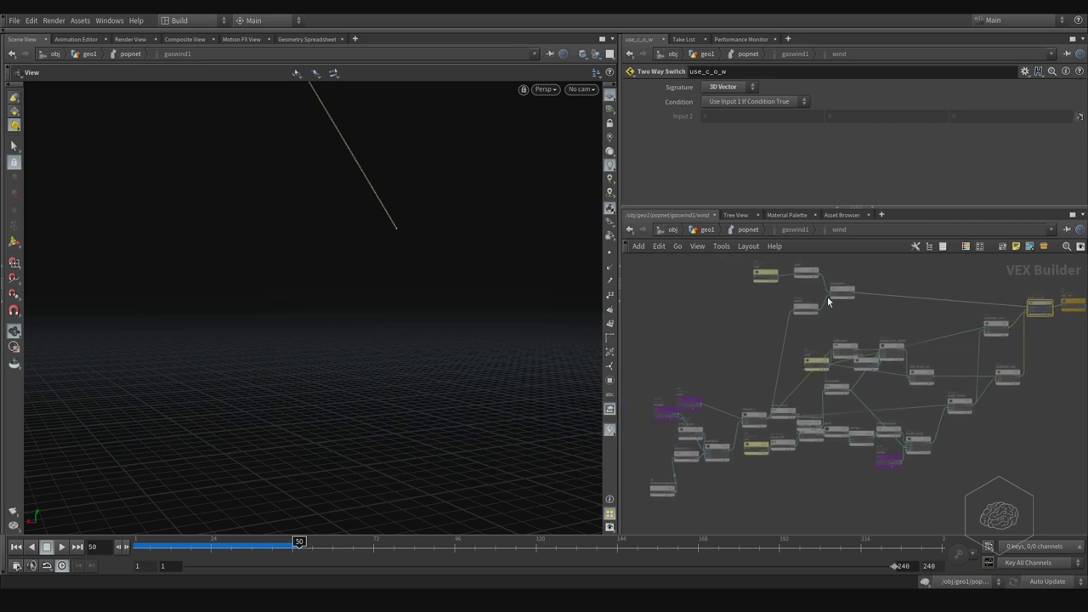
left_click(748, 230)
Add POP Advect by Volumes and POP Group nodes to the network
key("Tab")
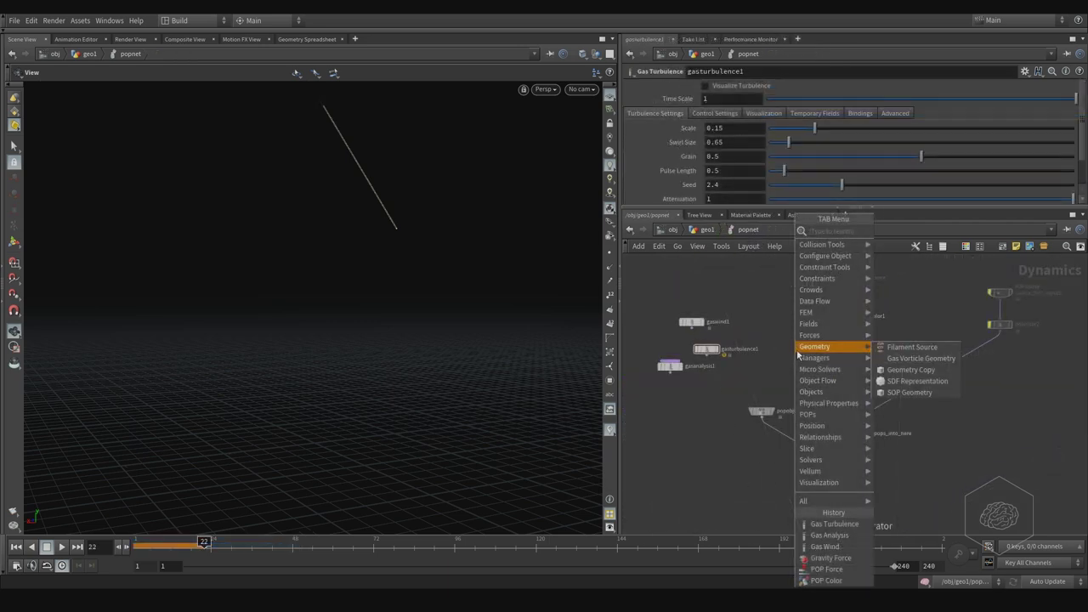
type("pop")
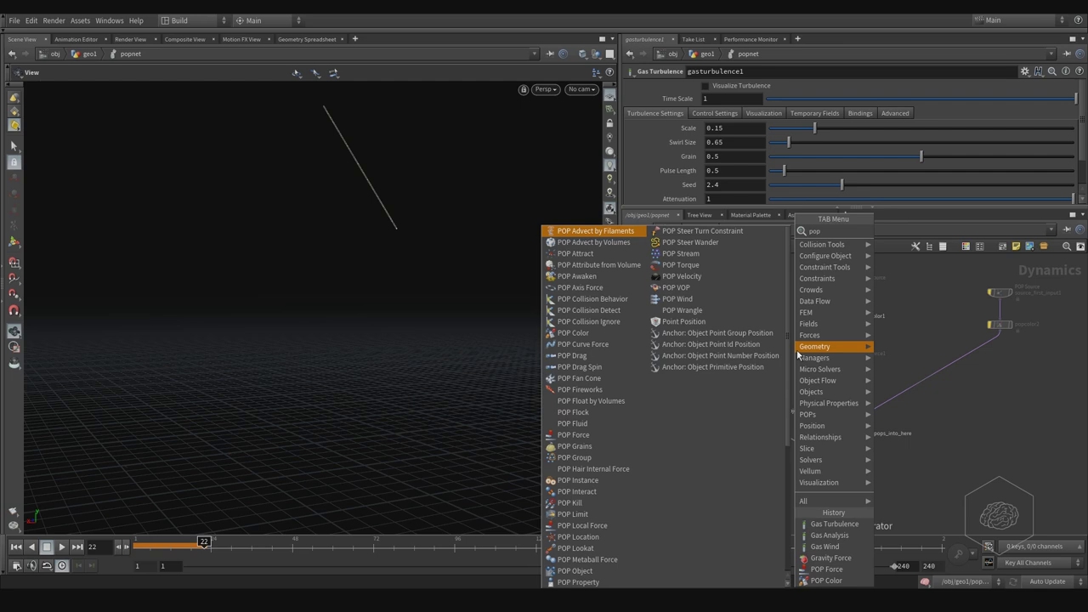
key("Escape")
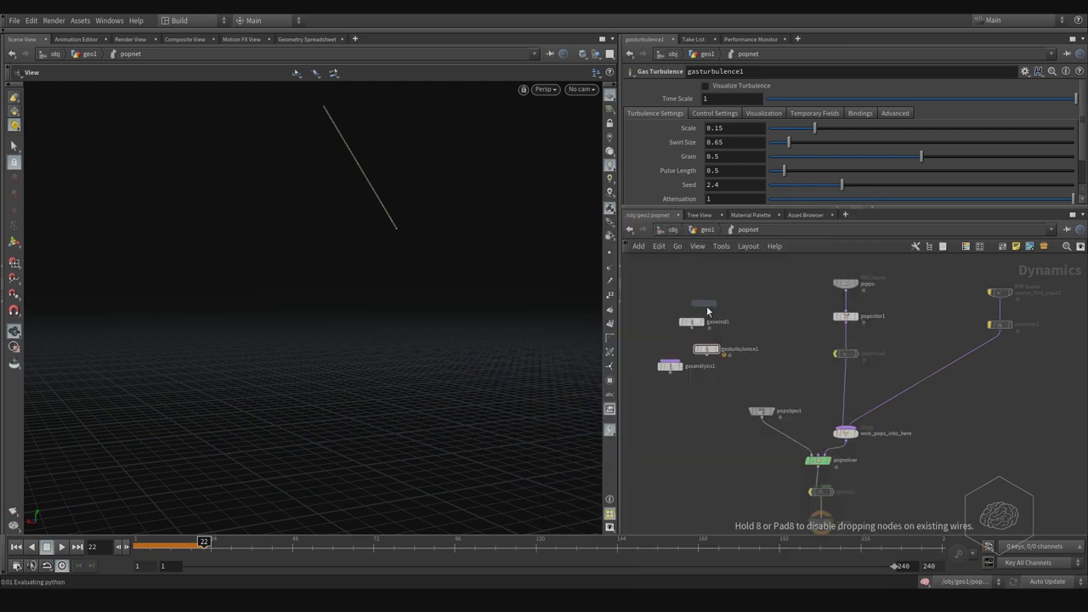
left_click(771, 316)
key("Tab")
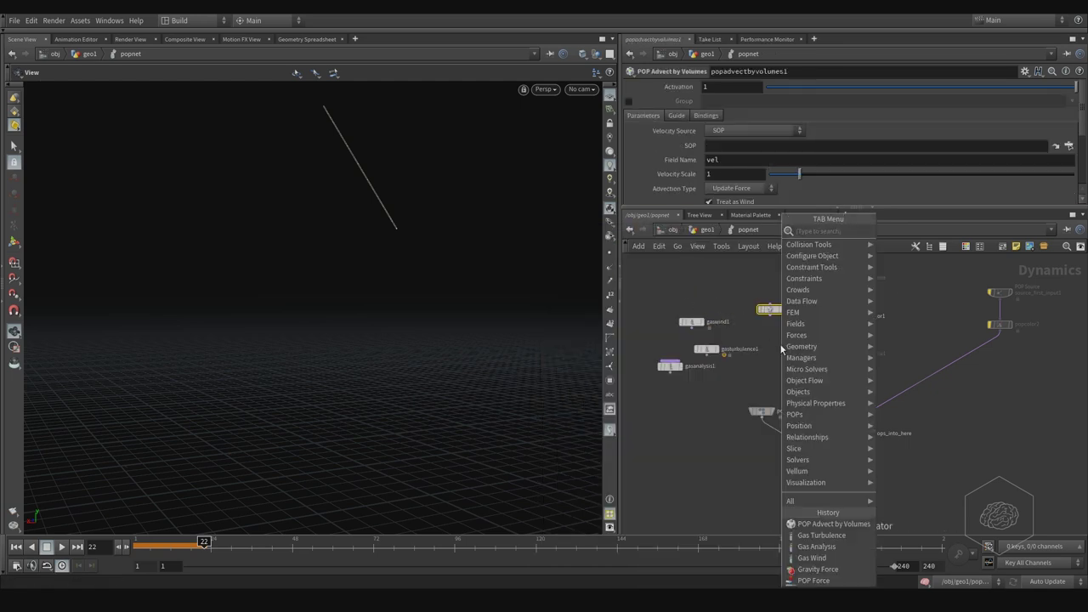
type("pop gr")
type("oup")
key("Return")
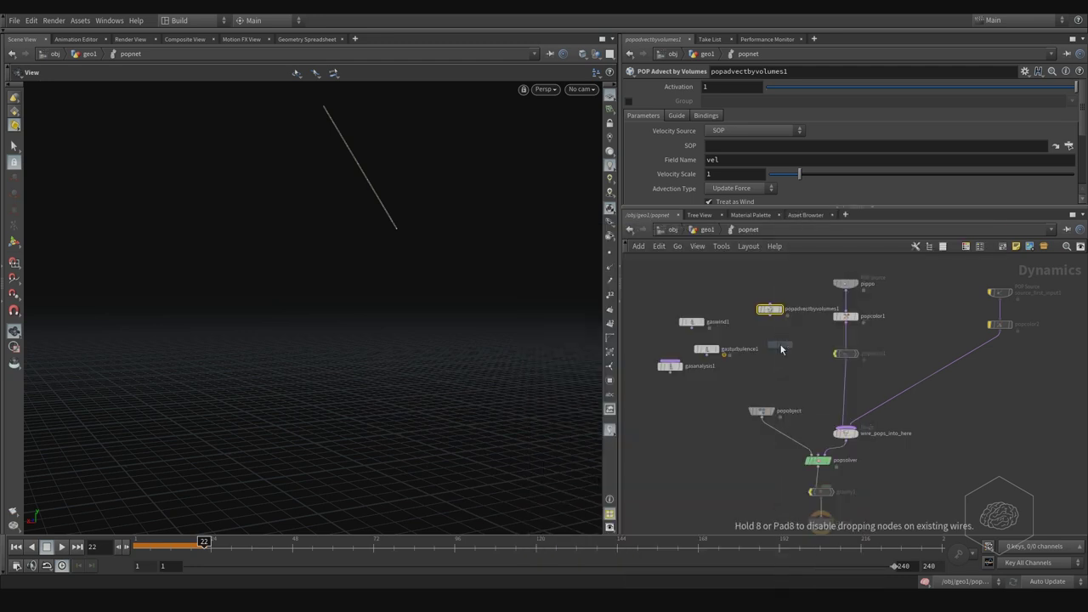
left_click(784, 368)
Add a POP Collision Detect node and spread it apart from popadvectbyvolumes1
key("Tab")
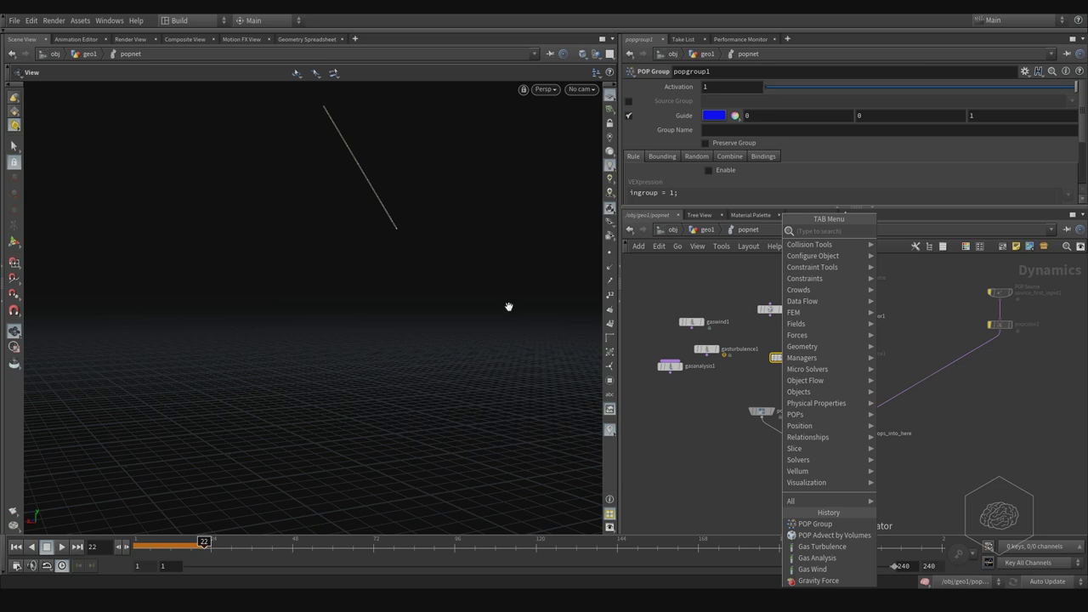
type("pop col")
key("Down")
key("Down")
key("Down")
key("Down")
key("Down")
key("Down")
key("Return")
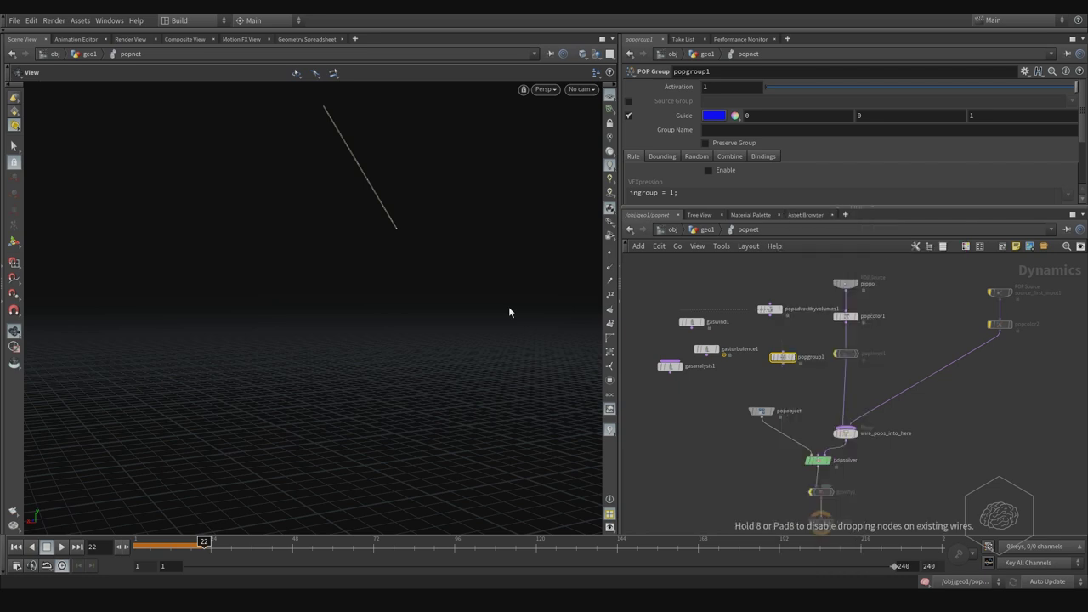
left_click(791, 333)
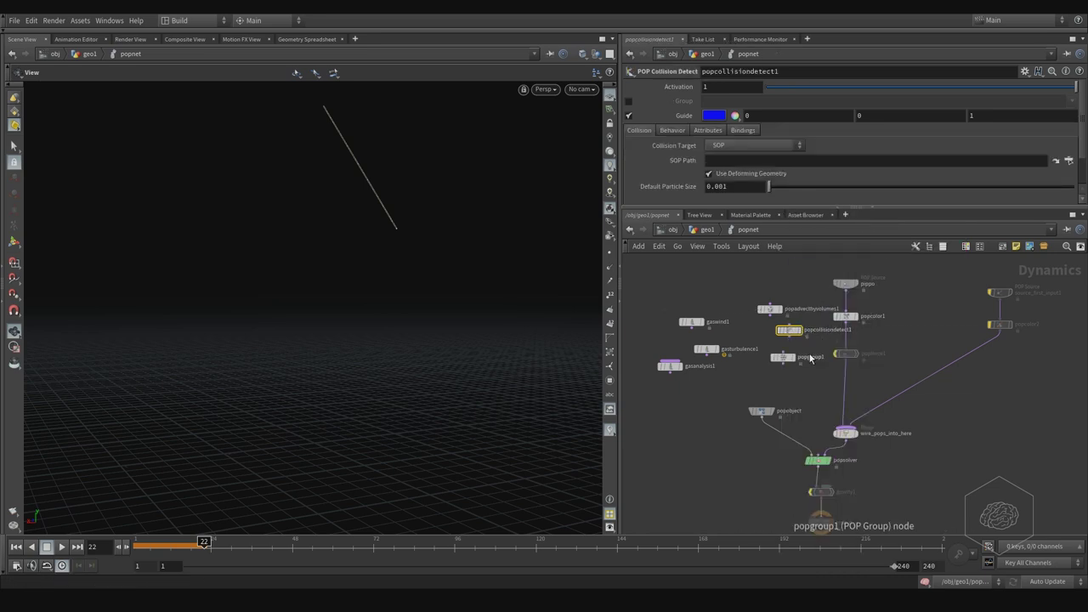
scroll(819, 339, "up", 2)
scroll(817, 344, "up", 3)
scroll(842, 356, "up", 2)
scroll(848, 358, "down", 3)
left_click_drag(757, 325, 794, 338)
left_click_drag(748, 287, 721, 289)
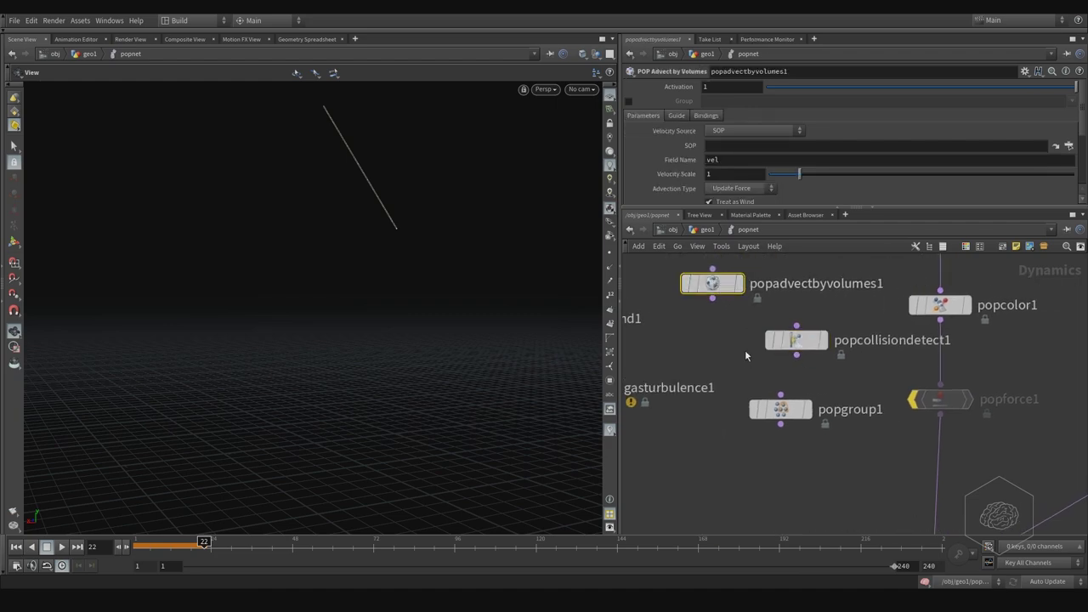
Choose POP Kill from the Tab menu search 'p ki'
key("Tab")
type("p kill")
key("Return")
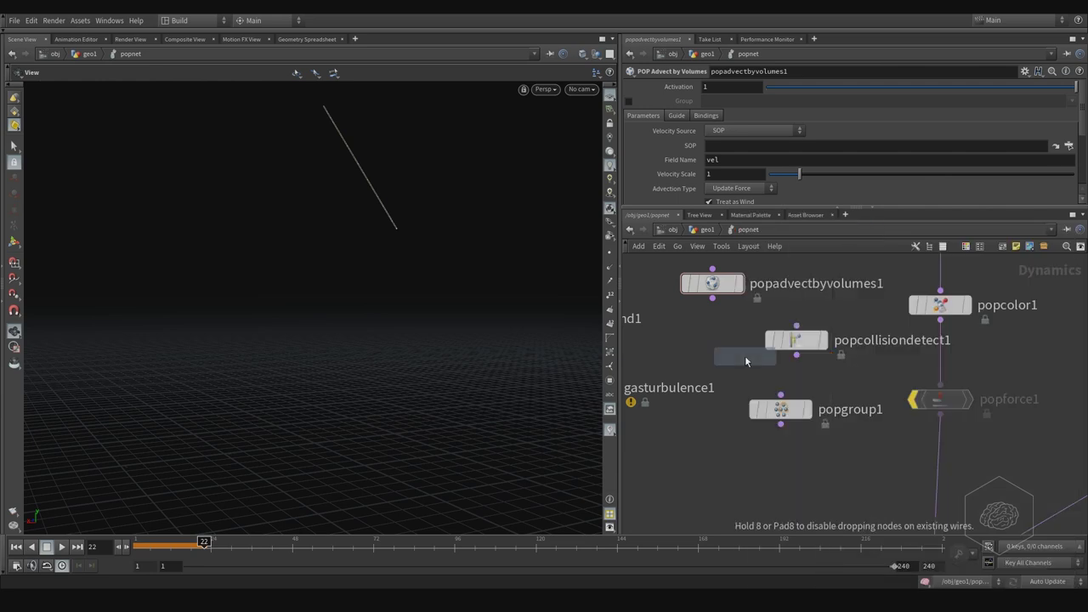
Place popkill1 below popgroup1
left_click(723, 472)
middle_click_drag(699, 406, 695, 373)
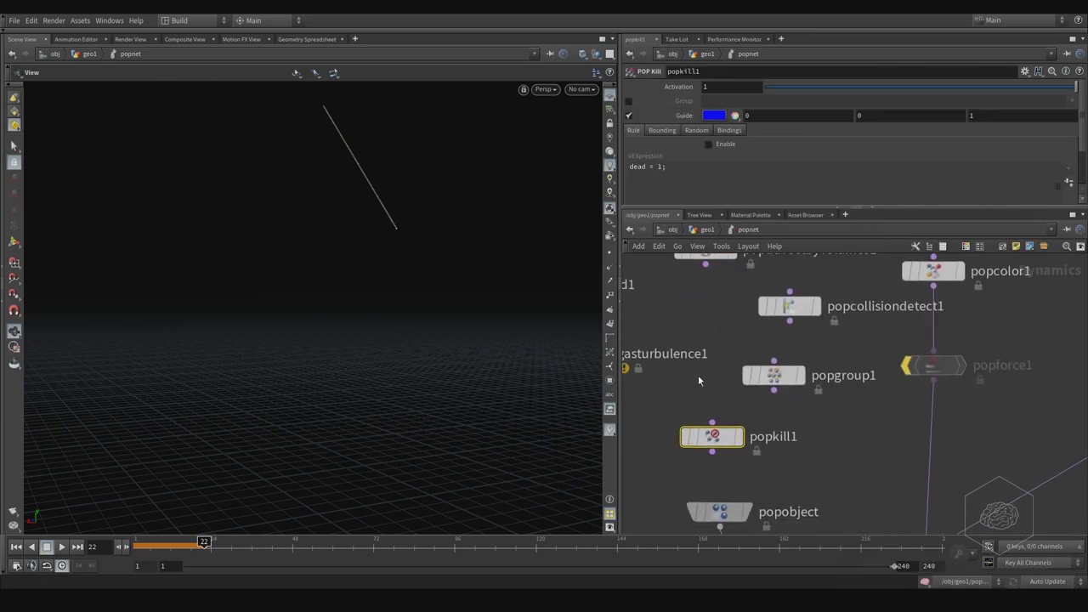
left_click_drag(743, 387, 678, 469)
Review the parameters of popgroup1, popcollisiondetect1 and popadvectbyvolumes1
left_click_drag(771, 387, 749, 387)
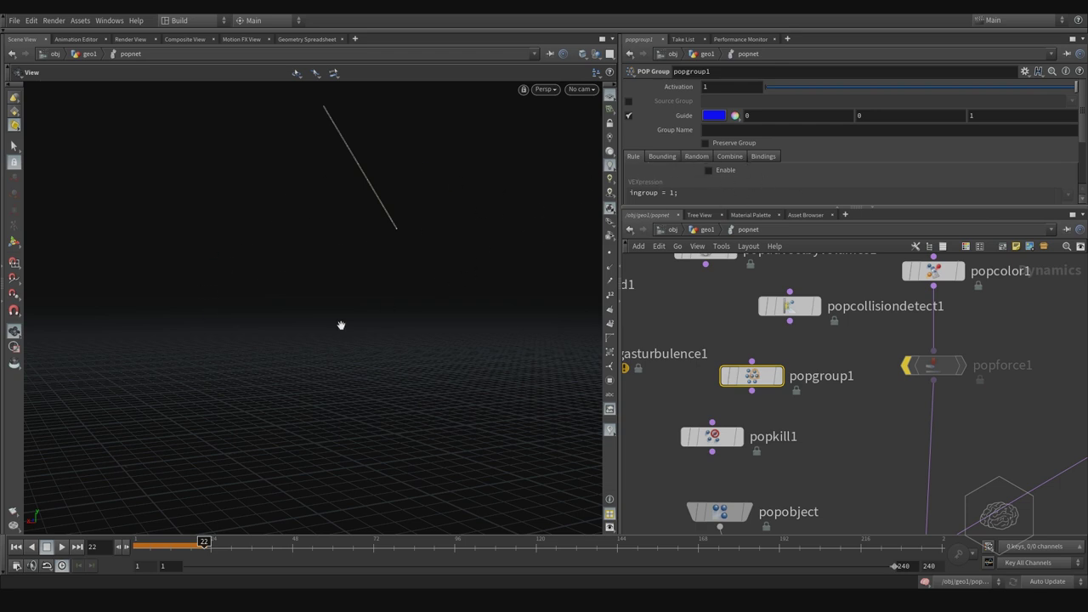
middle_click_drag(685, 325, 646, 353)
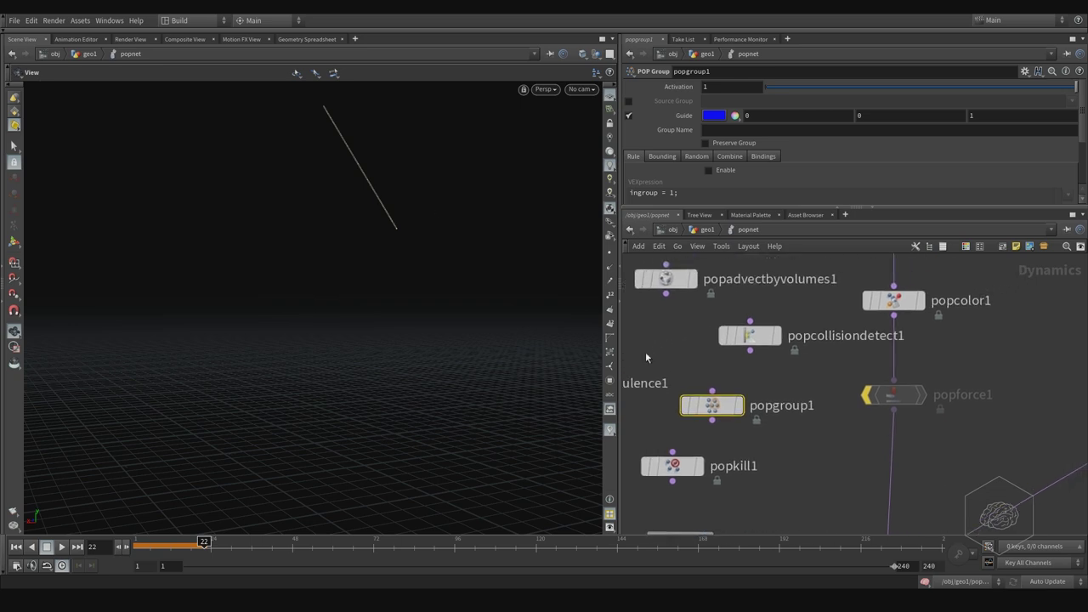
left_click(765, 332)
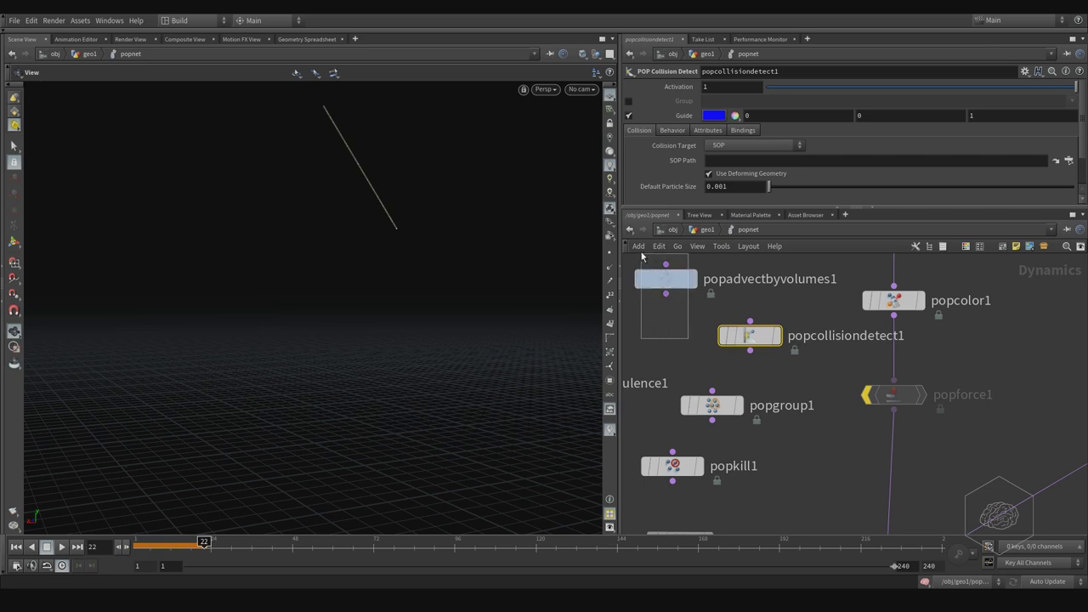
left_click(671, 281)
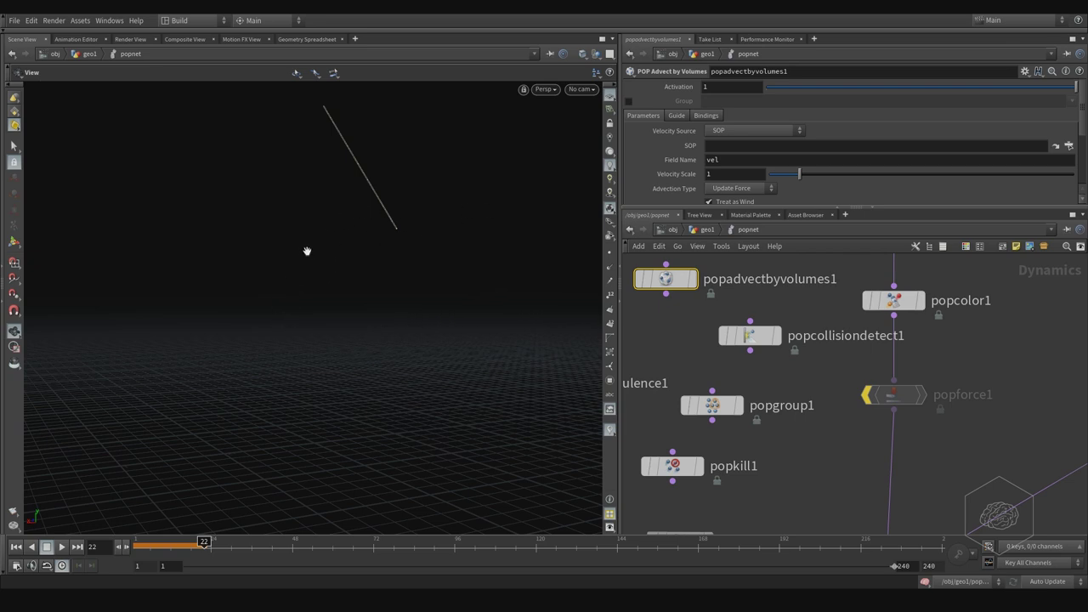
left_click_drag(344, 347, 420, 236)
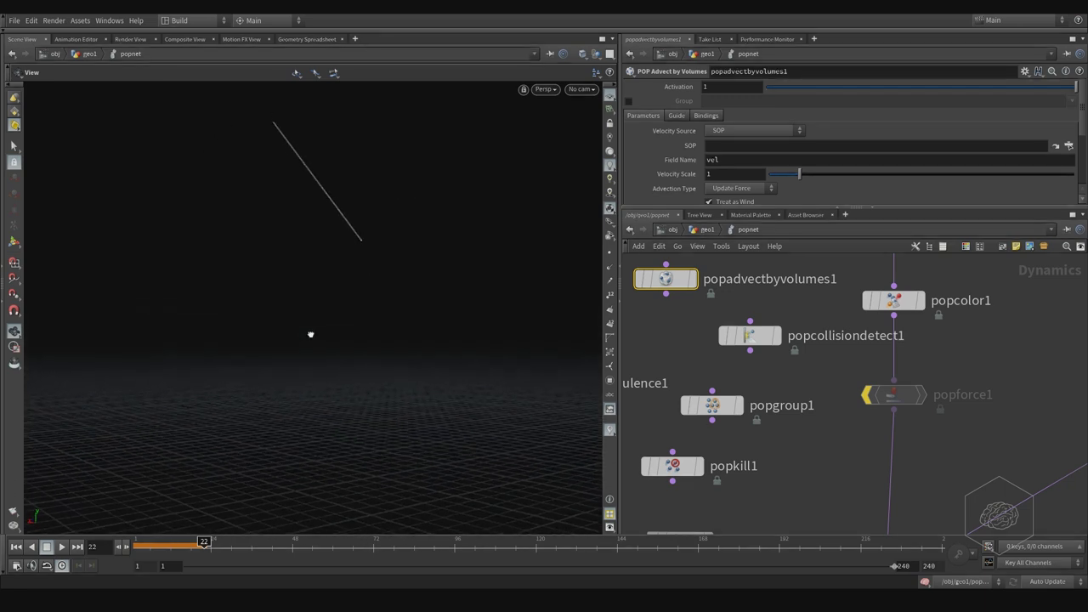
left_click_drag(324, 336, 354, 315)
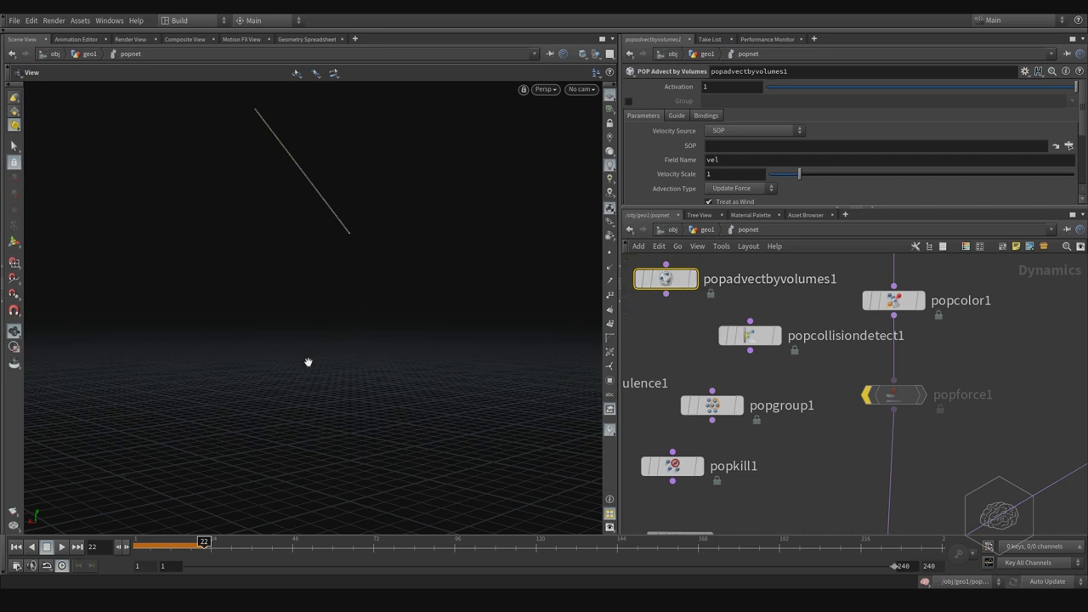
Add a popreplicate1 node via 'pop re' and place it right of popcolor1
left_click(696, 349)
key("Tab")
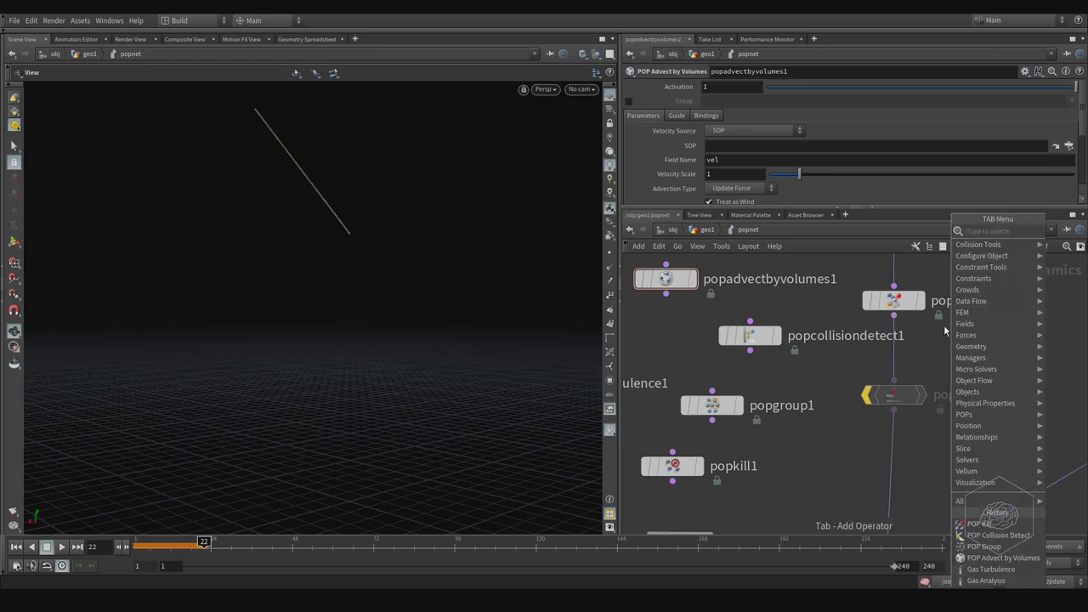
type("pop re")
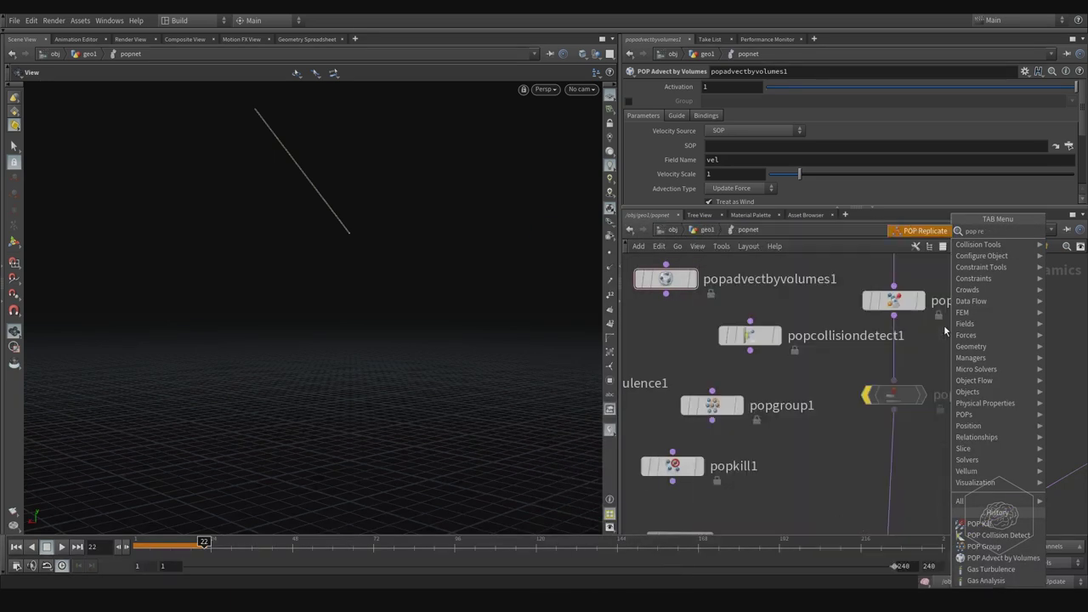
key("Return")
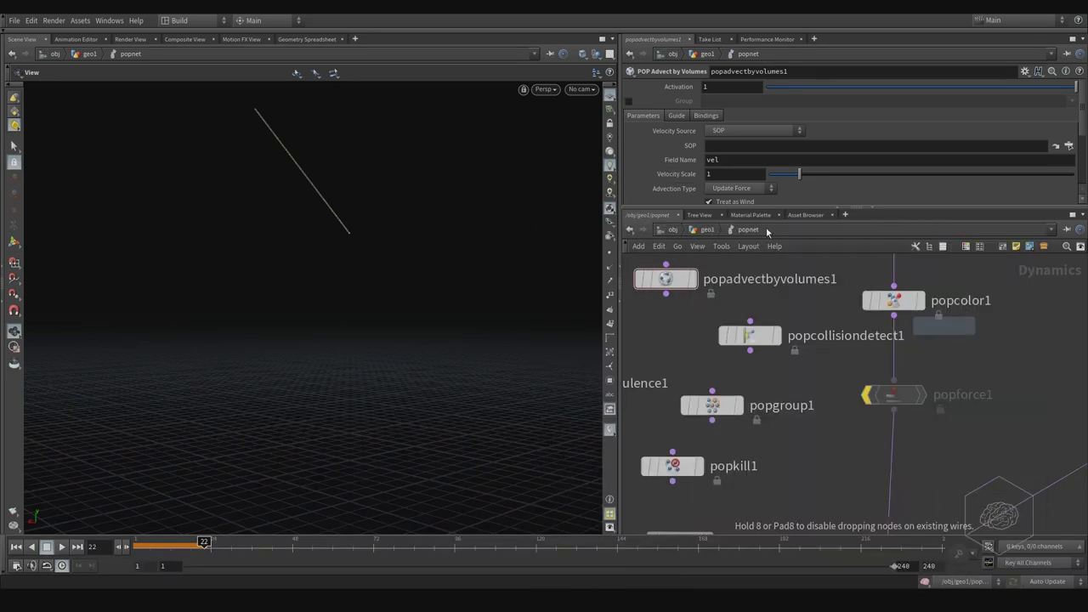
left_click(1015, 354)
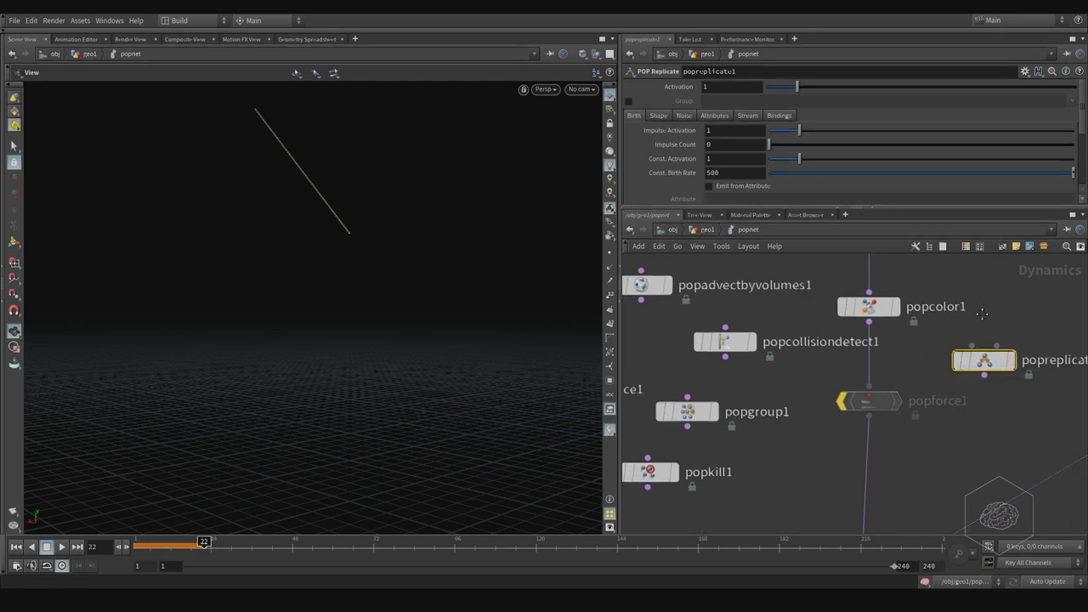